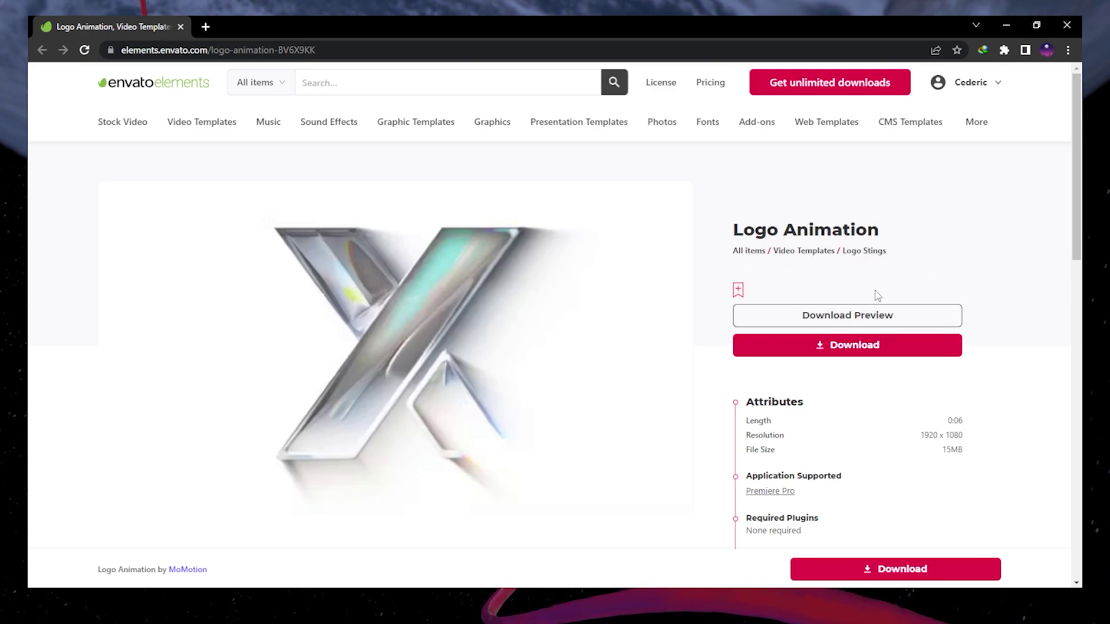
# - Add the Envato Logo Animation template to the Tech How Tutorials project and download its archive
pyautogui.click(793, 353)
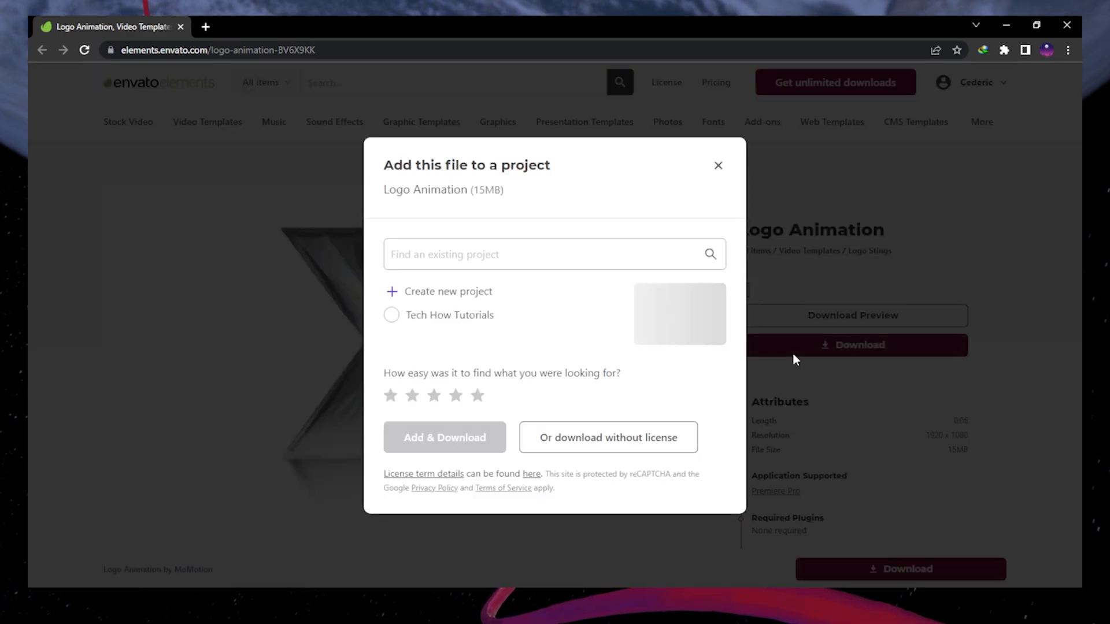
pyautogui.click(429, 328)
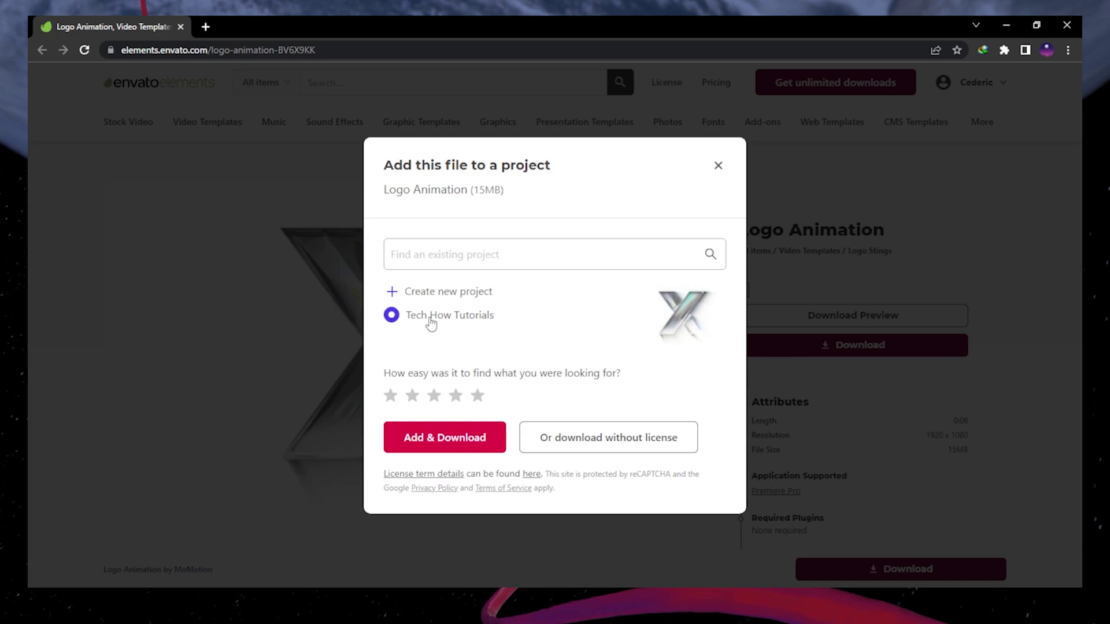
pyautogui.click(431, 436)
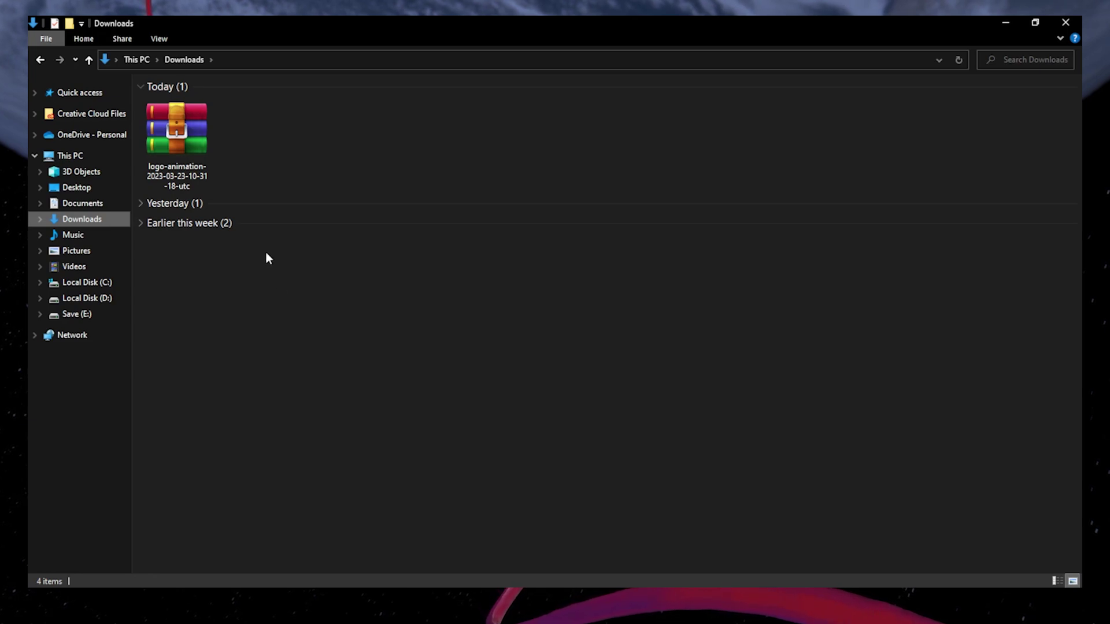
# - Extract the downloaded logo-animation archive with WinRAR into its default folder in Downloads
pyautogui.rightClick(204, 141)
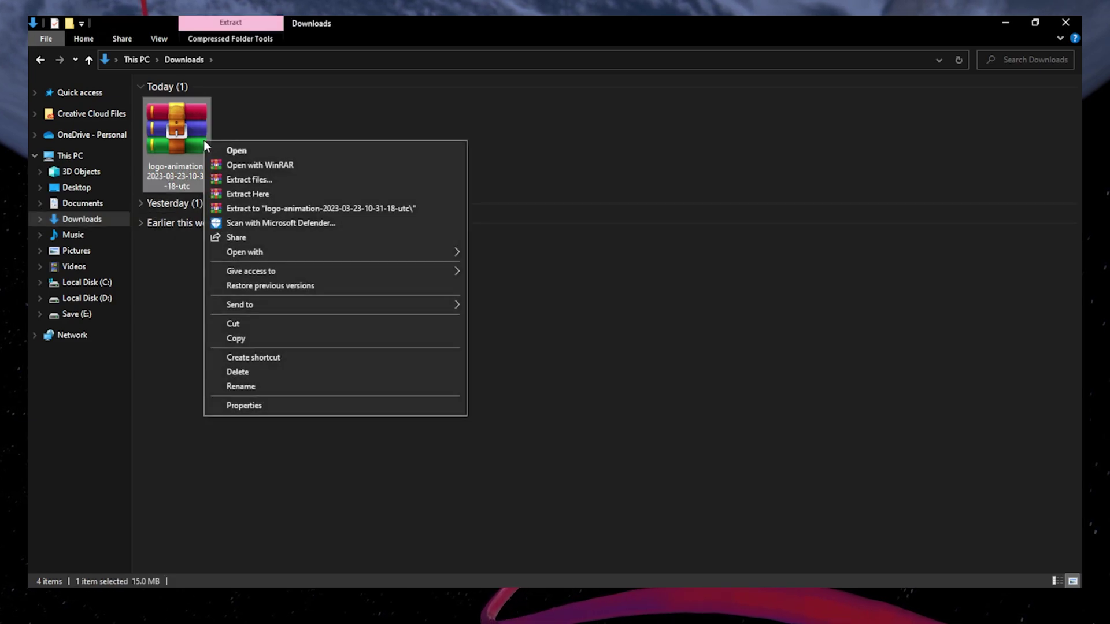
pyautogui.click(249, 179)
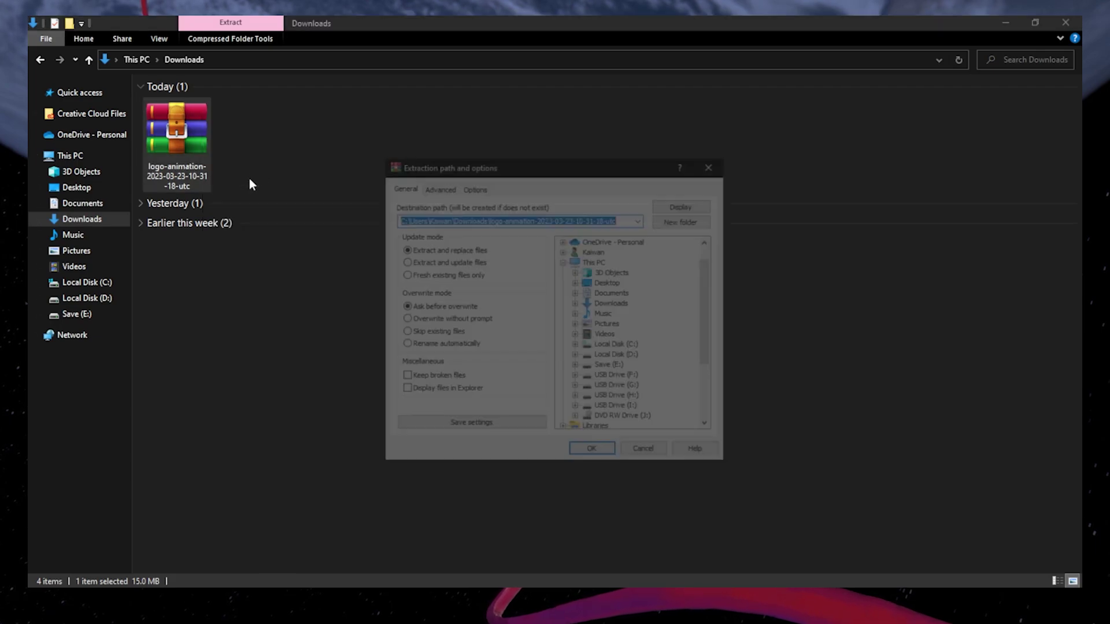
pyautogui.click(588, 455)
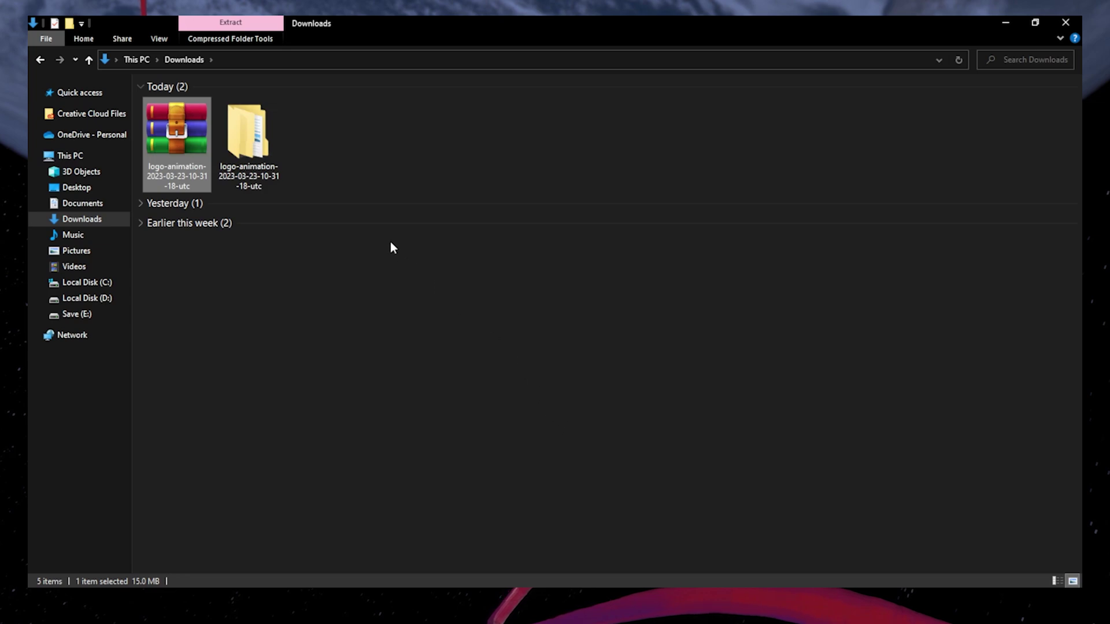
pyautogui.moveTo(269, 137)
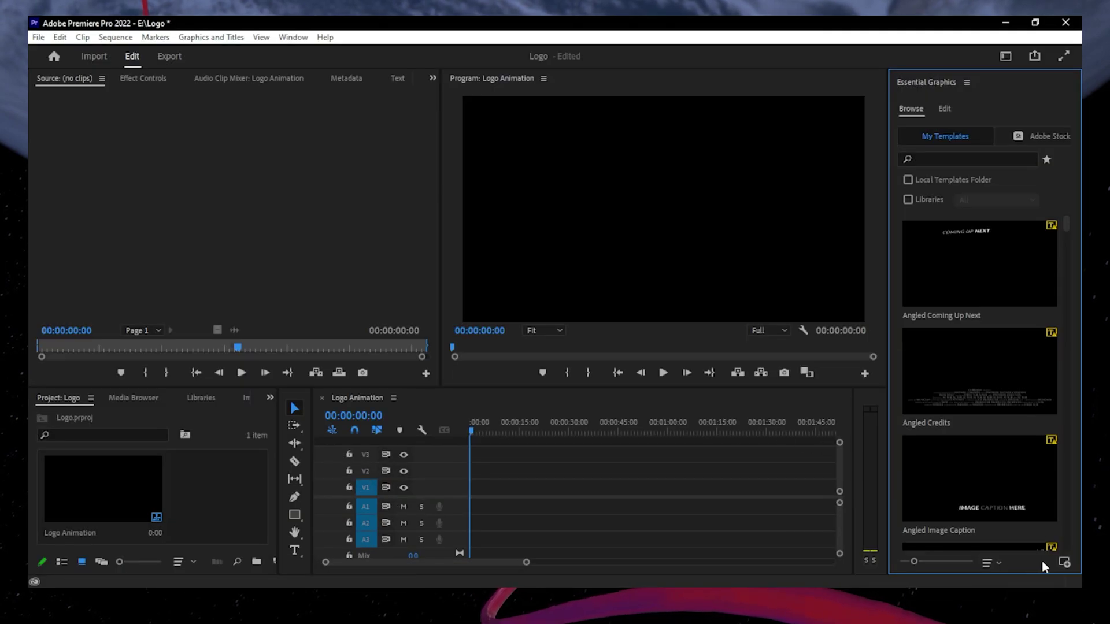
# - Install Logo Animation.mogrt from the extracted Mogrt folder through Essential Graphics
pyautogui.click(1062, 562)
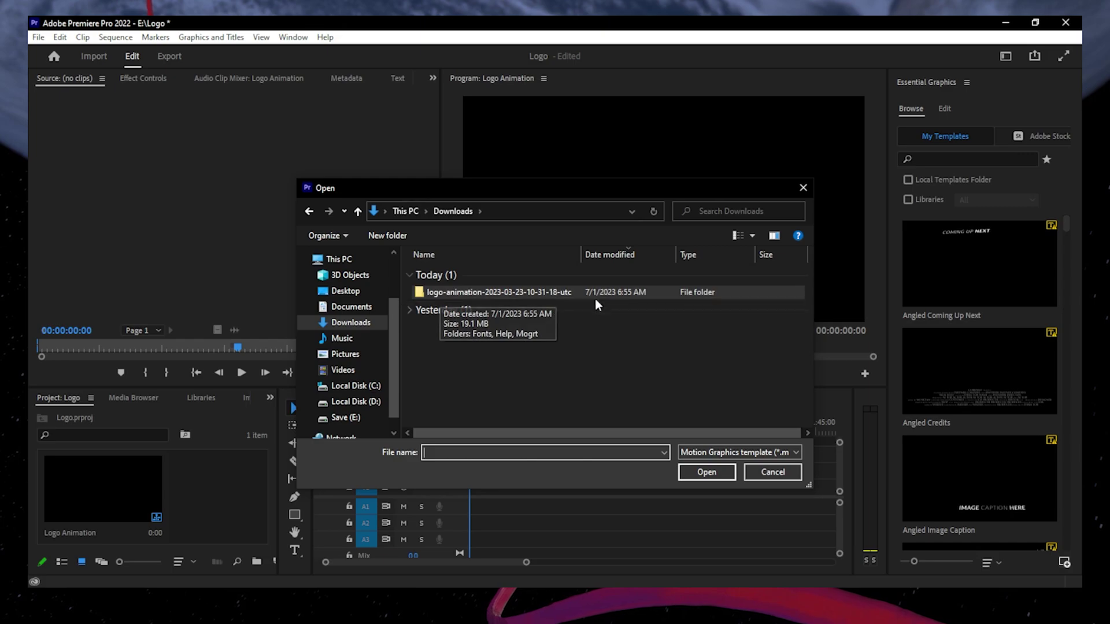
pyautogui.doubleClick(601, 296)
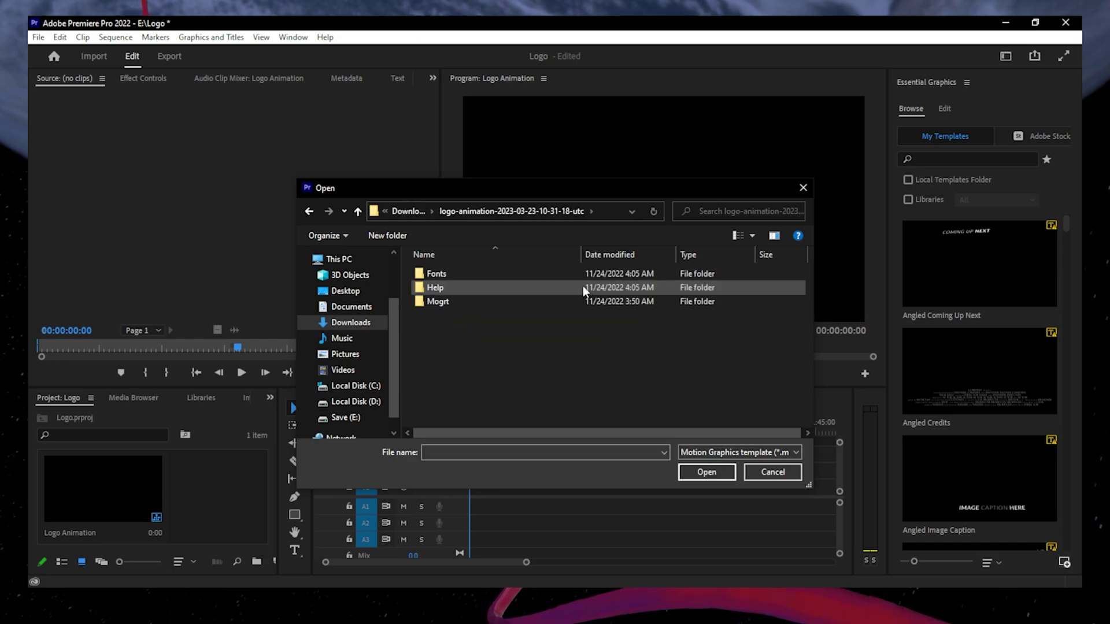
pyautogui.doubleClick(571, 297)
pyautogui.click(552, 275)
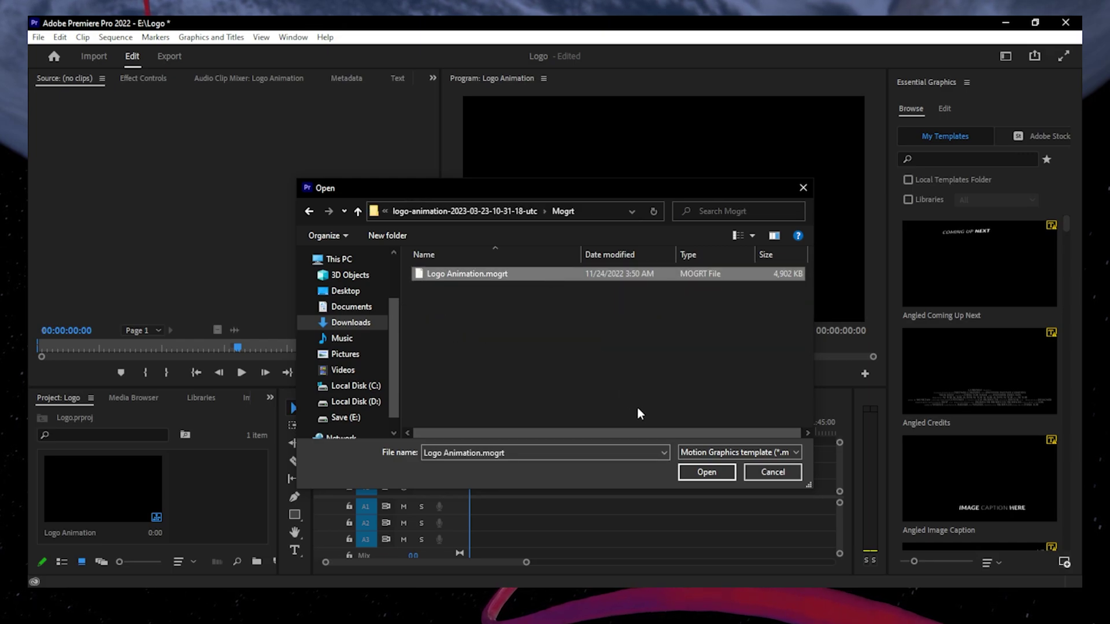
pyautogui.click(690, 472)
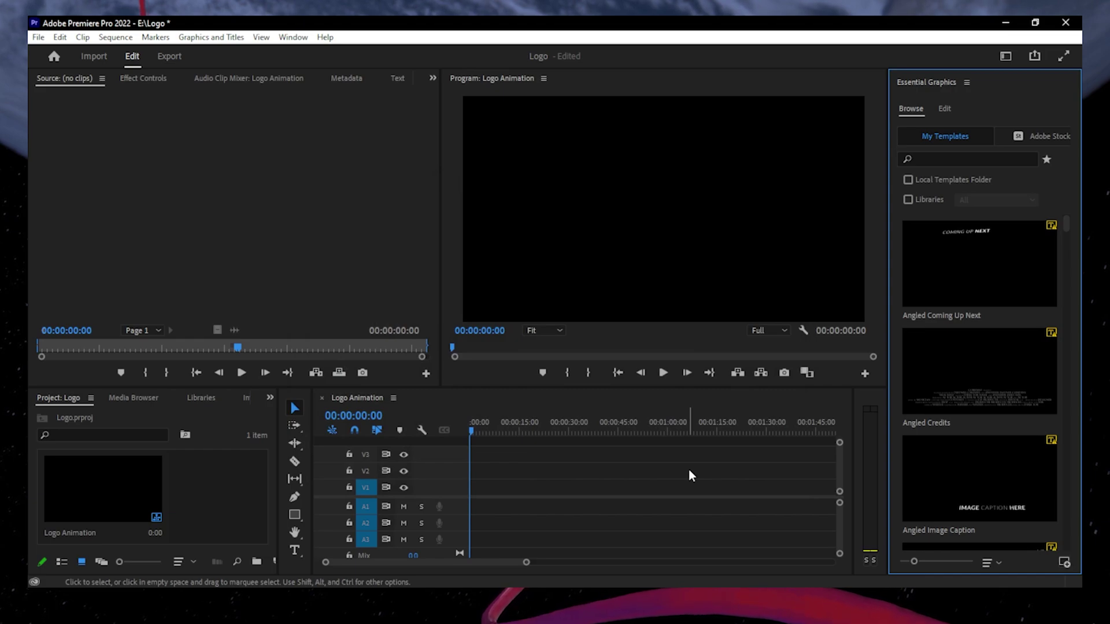
# - Search Essential Graphics for Logo Animation, place it on track V1, and select the clip
pyautogui.click(986, 158)
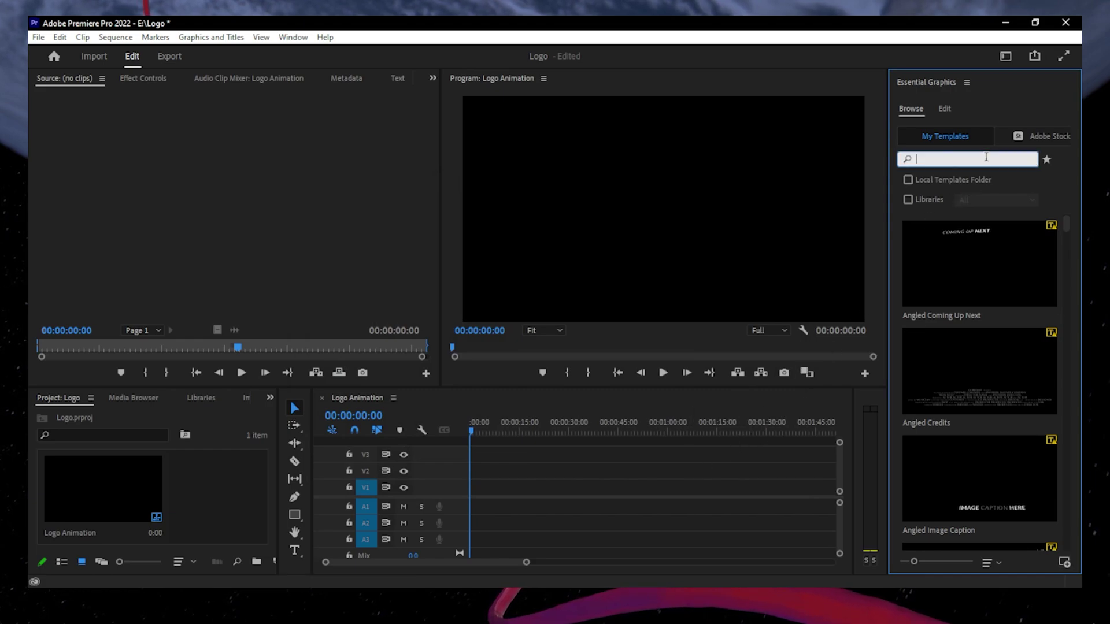
pyautogui.write('logo animation')
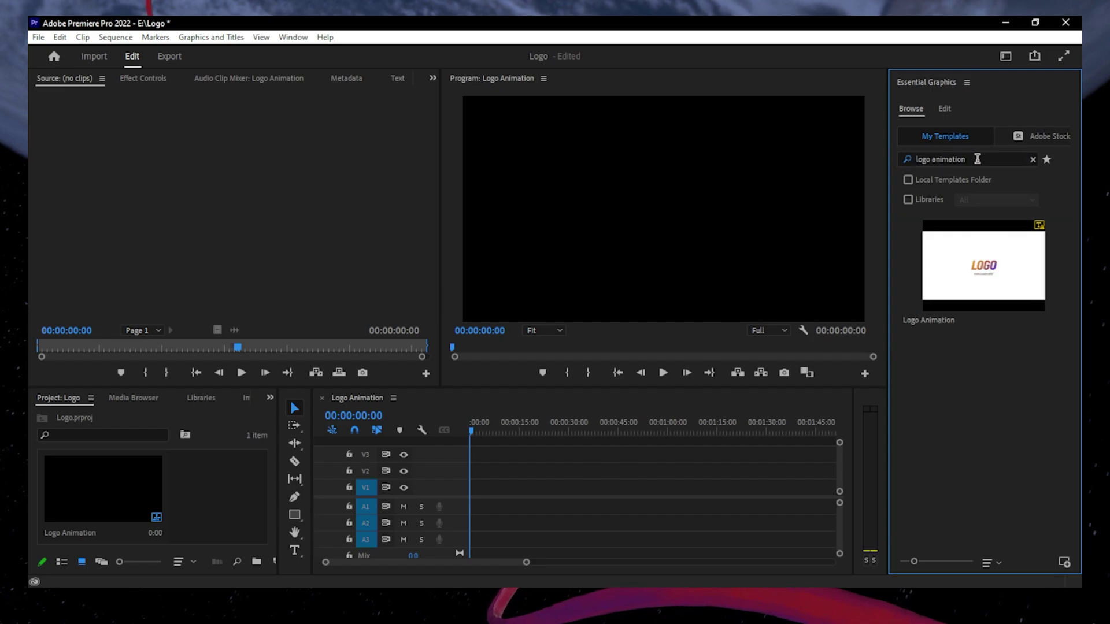
pyautogui.moveTo(990, 280)
pyautogui.moveTo(955, 297); pyautogui.dragTo(480, 486)
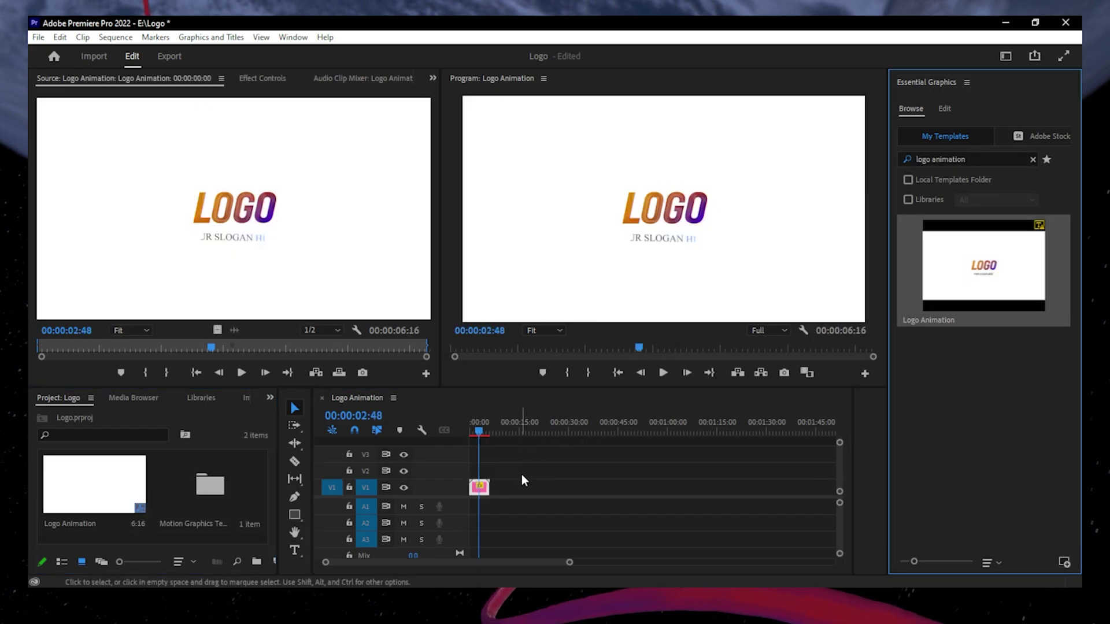
pyautogui.click(482, 489)
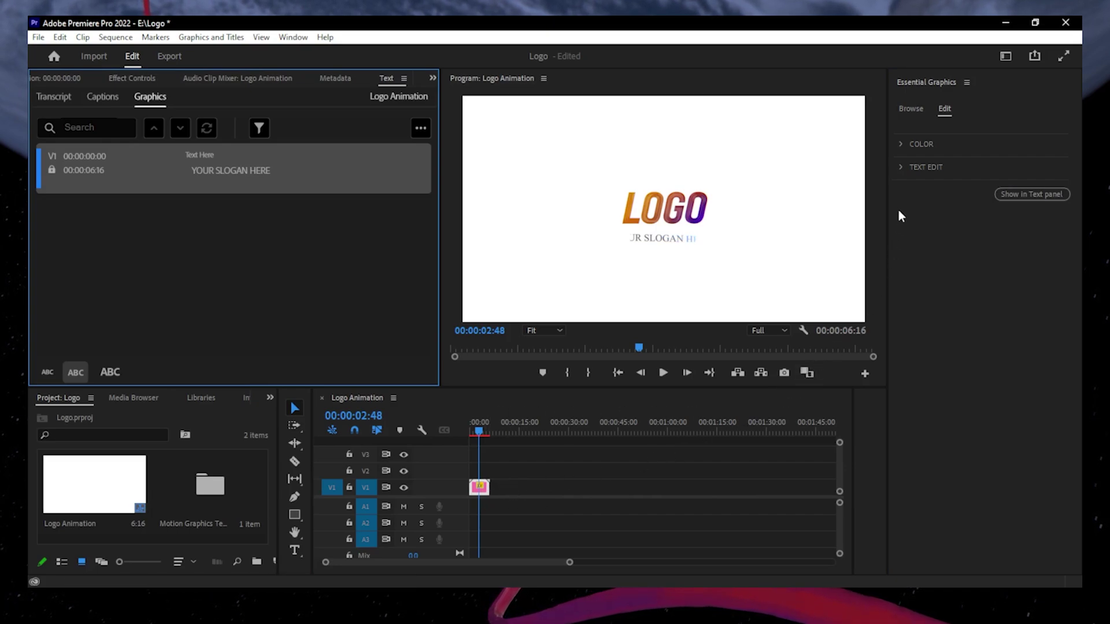
# - Replace the Logo Here placeholder with Logo Transparent.png and set it to Scale to fit
pyautogui.click(898, 166)
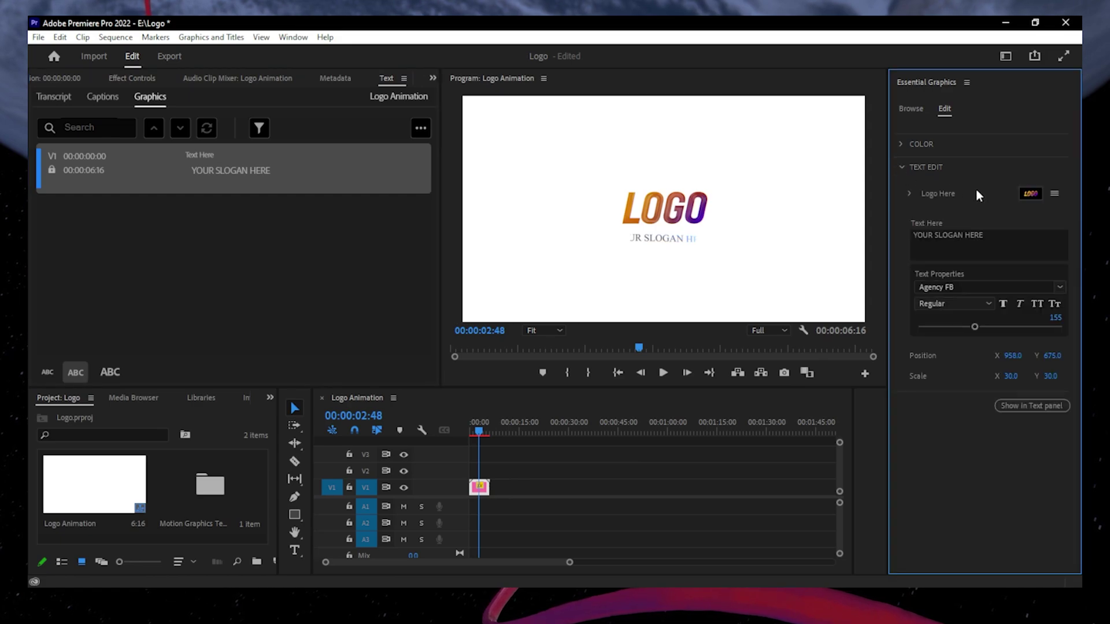
pyautogui.click(907, 195)
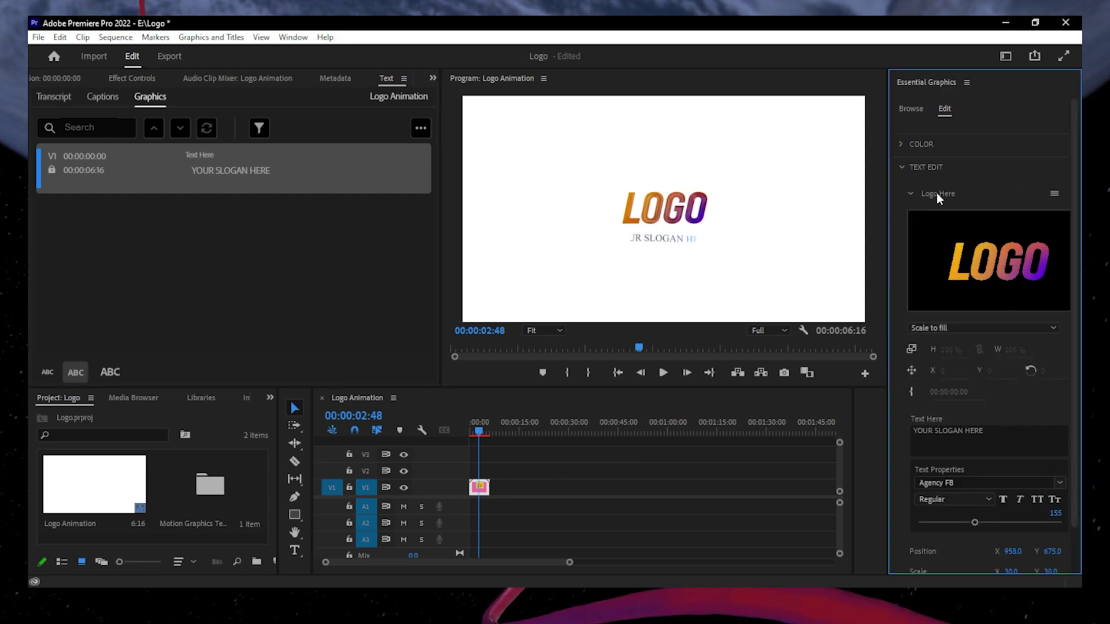
pyautogui.click(1055, 194)
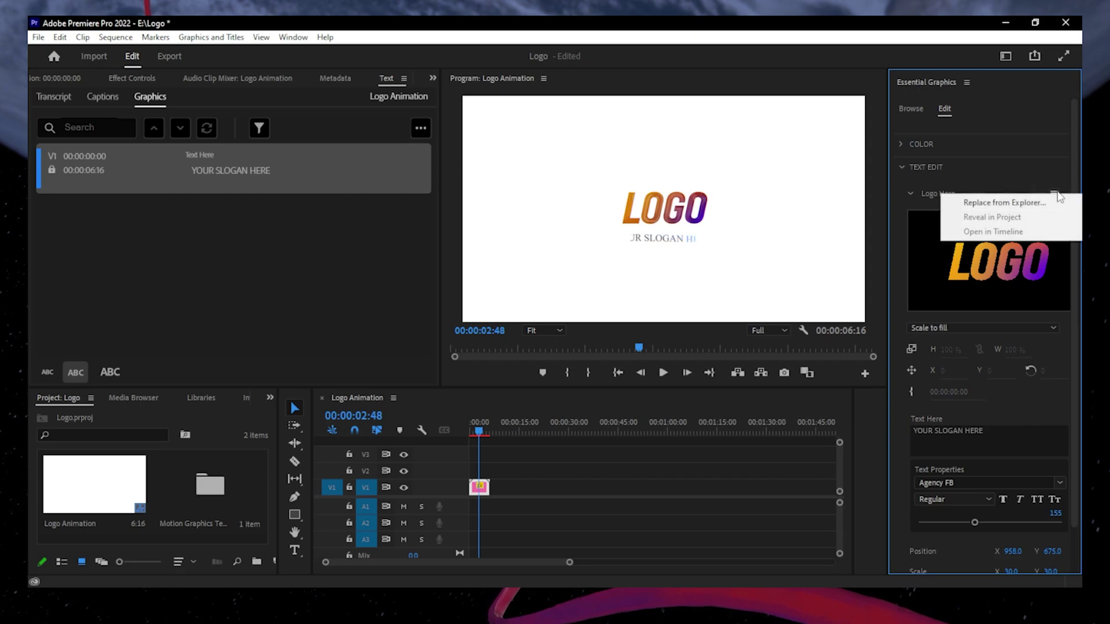
pyautogui.click(1051, 201)
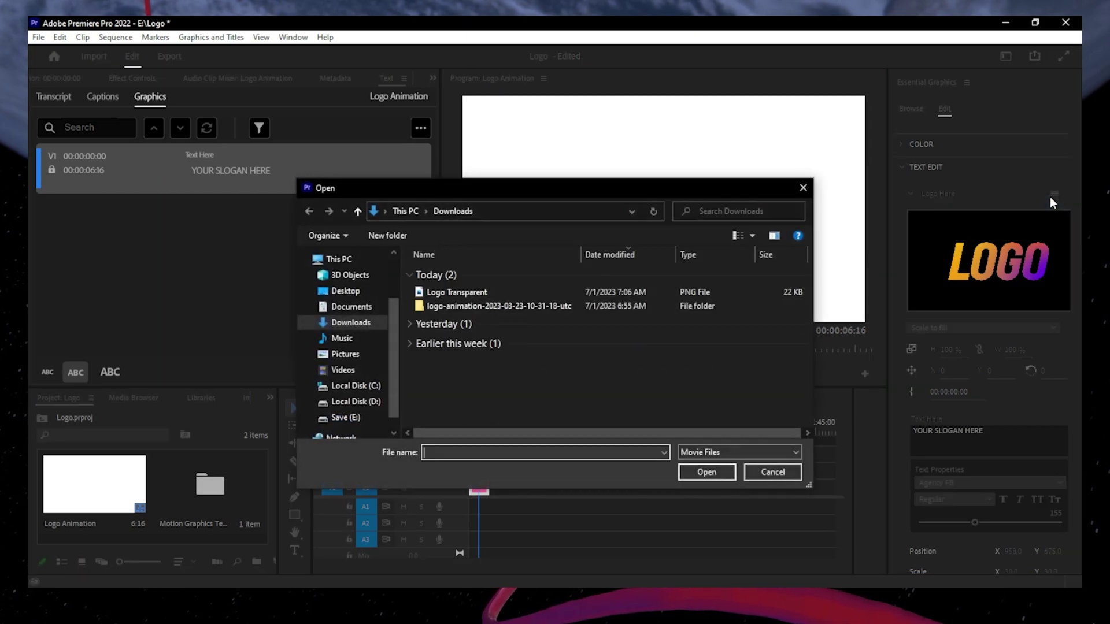
pyautogui.click(667, 296)
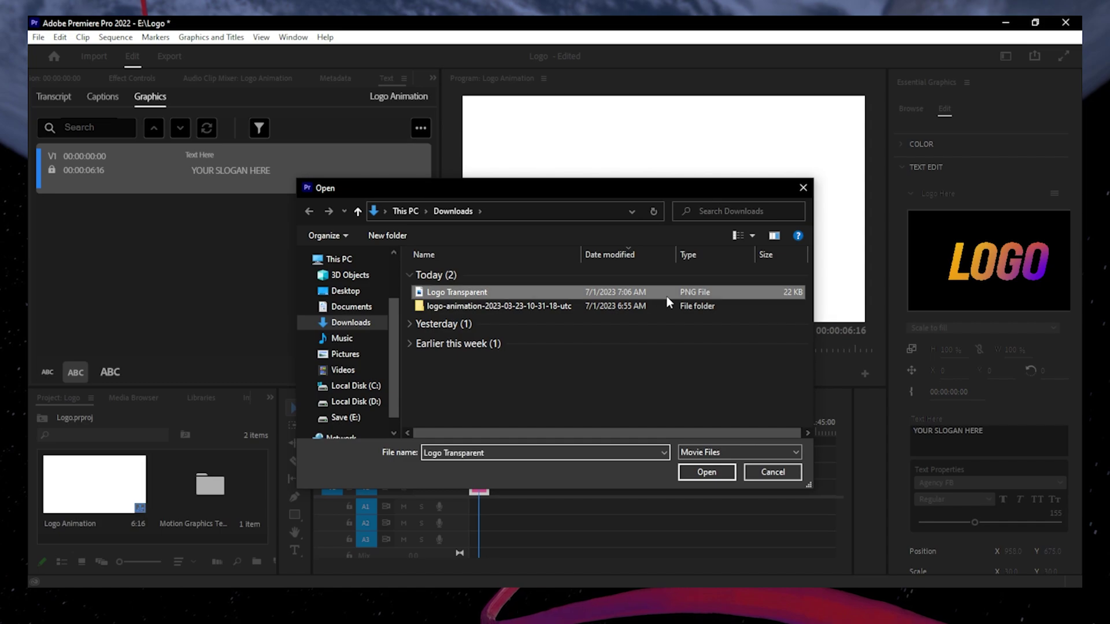
pyautogui.click(702, 472)
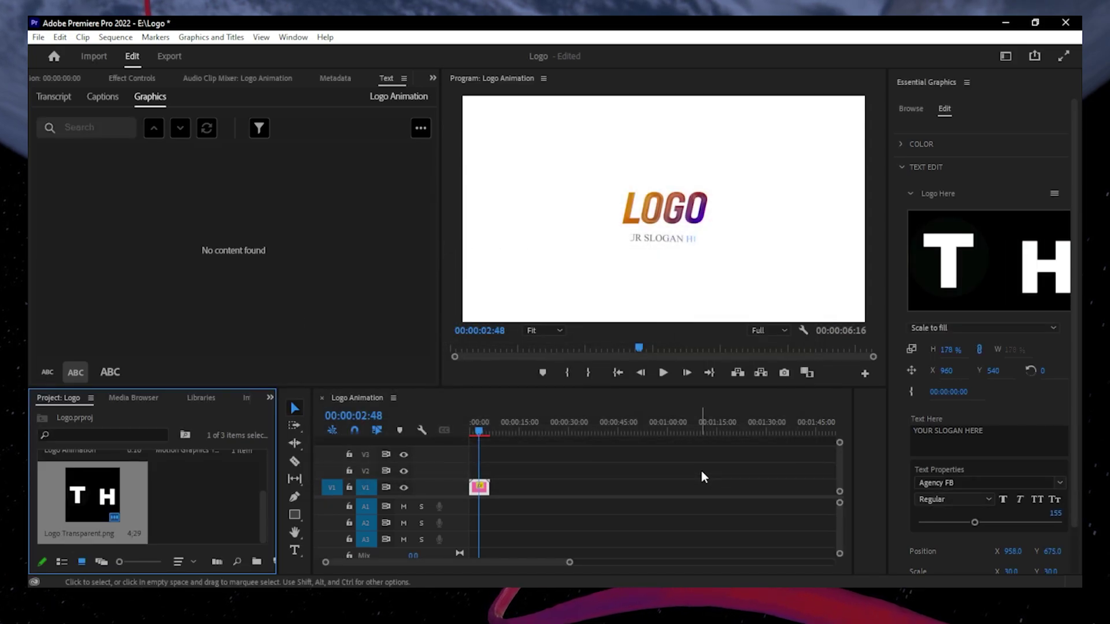
pyautogui.click(967, 277)
pyautogui.click(932, 302)
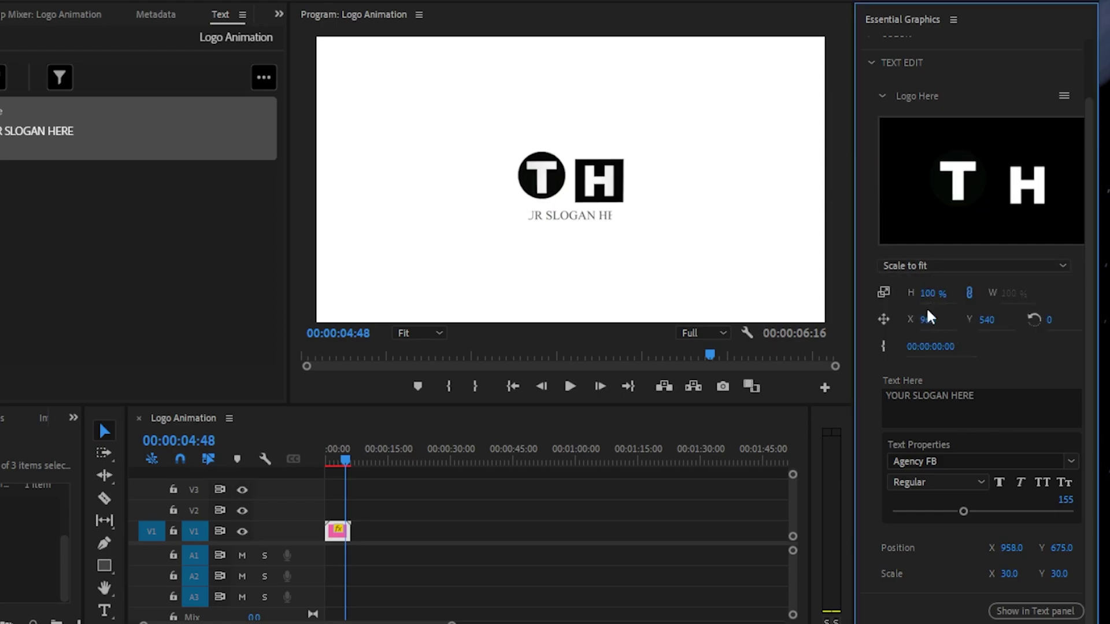
# - Change the Text Here slogan to 'Tech How' in Arial Narrow at size 180
pyautogui.click(986, 391)
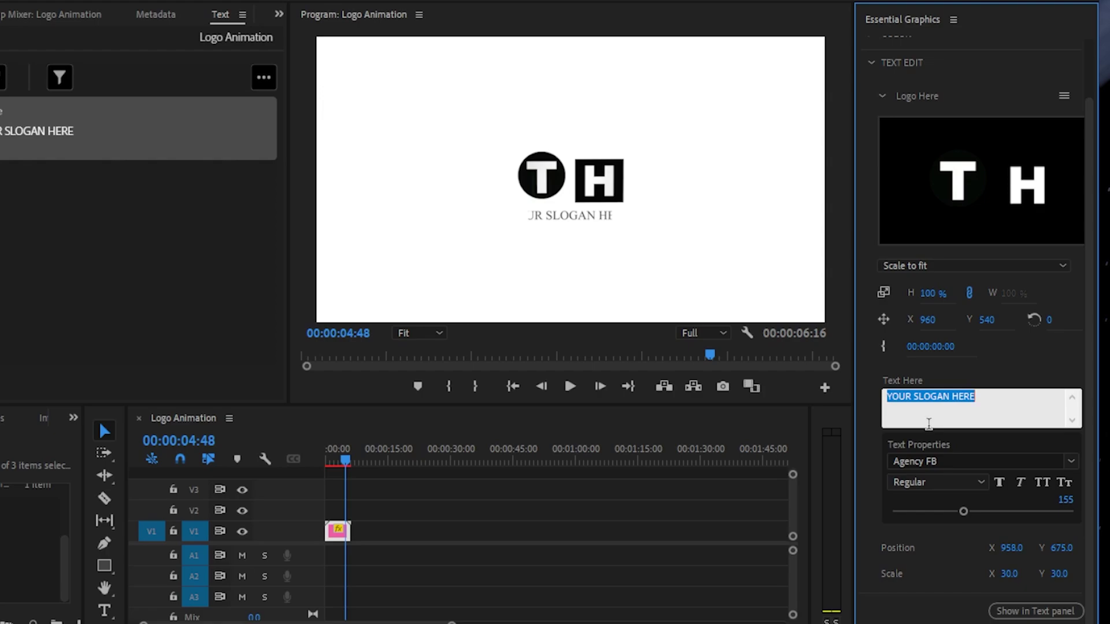
pyautogui.write('Tech')
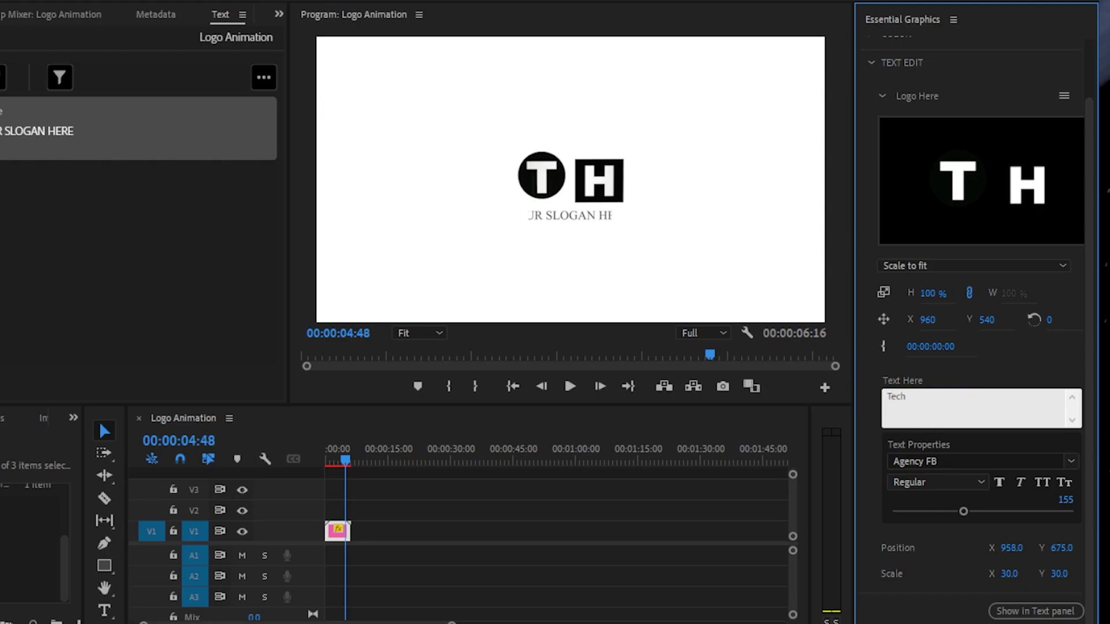
pyautogui.write(' How')
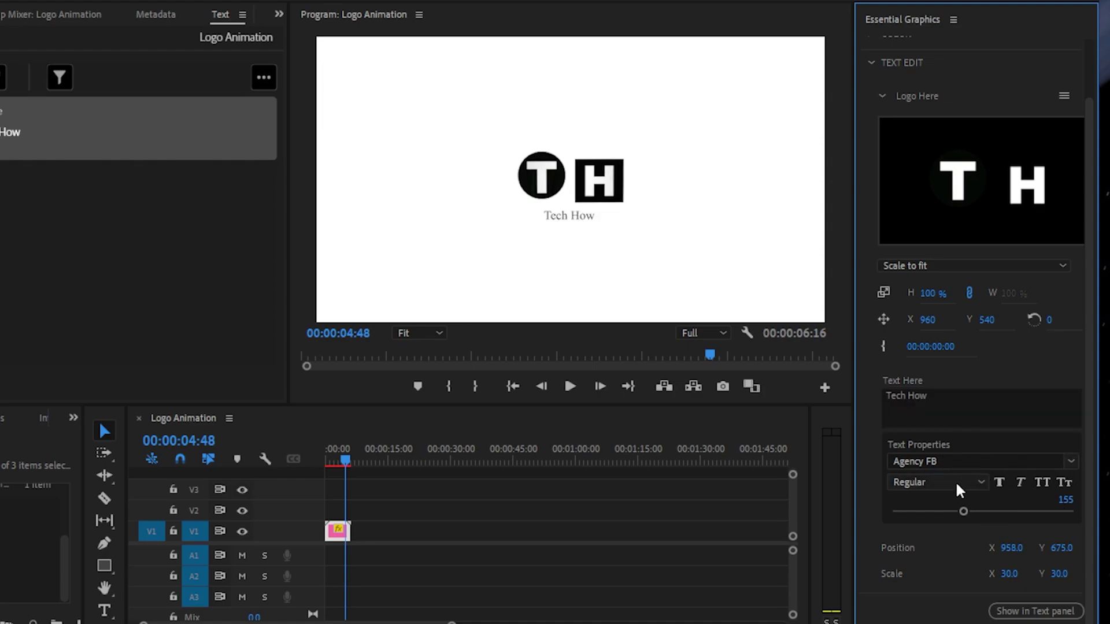
pyautogui.moveTo(962, 510); pyautogui.dragTo(992, 520)
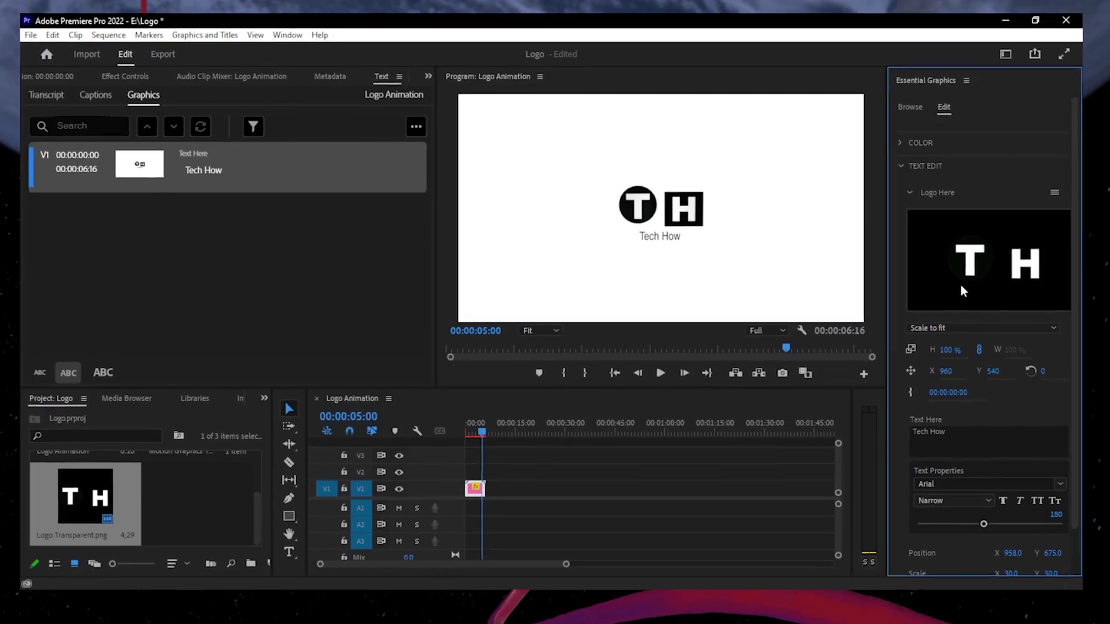
# - Make the logo shadow colour blue and the logo line colour red
pyautogui.click(899, 143)
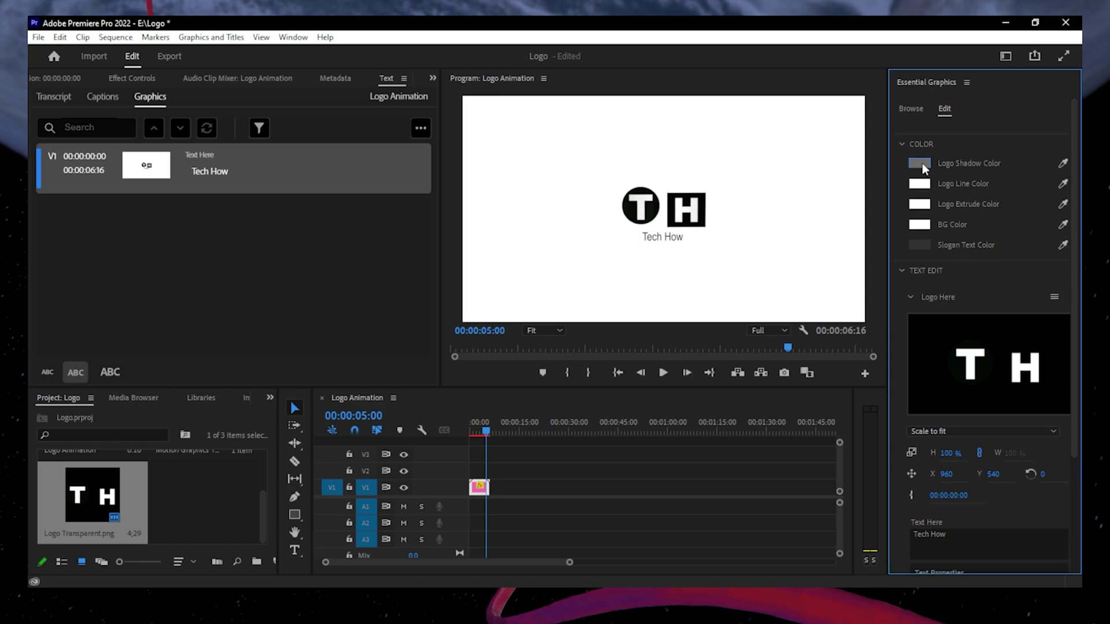
pyautogui.click(921, 163)
pyautogui.moveTo(582, 311); pyautogui.dragTo(582, 330)
pyautogui.click(534, 357)
pyautogui.click(687, 216)
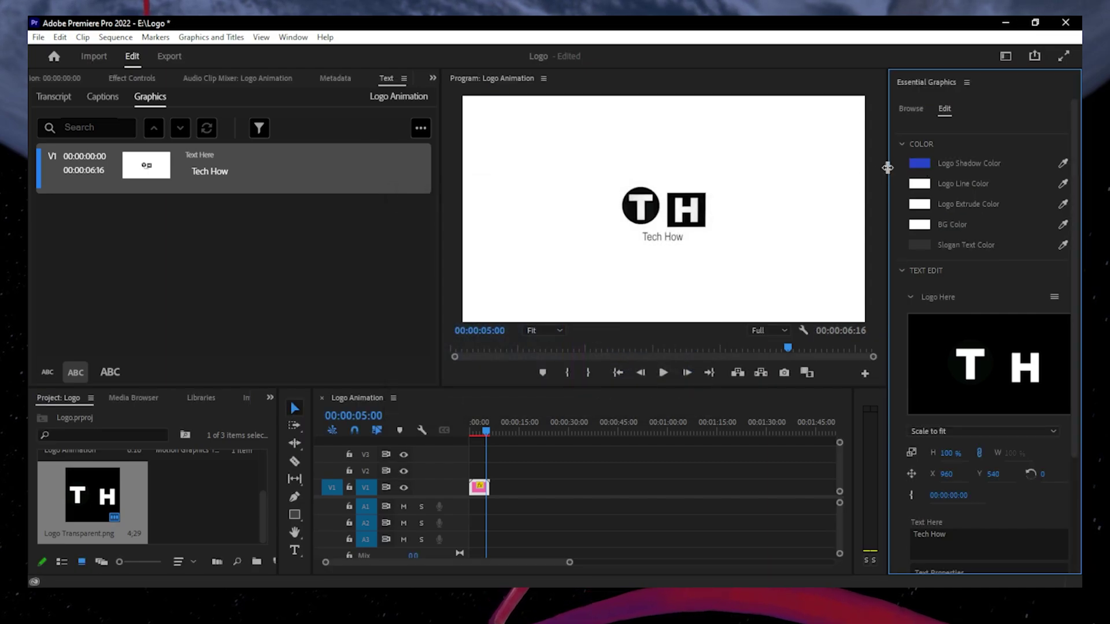
pyautogui.click(919, 184)
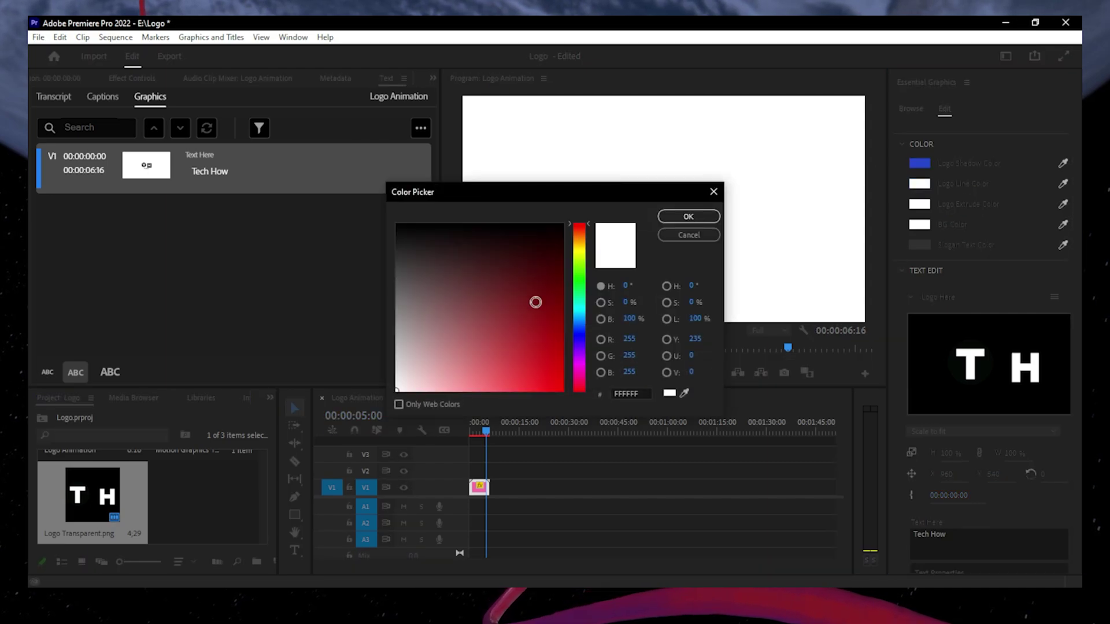
pyautogui.click(686, 216)
# - Set the logo extrude colour and the slogan text colour (000CFF) to blue
pyautogui.click(919, 204)
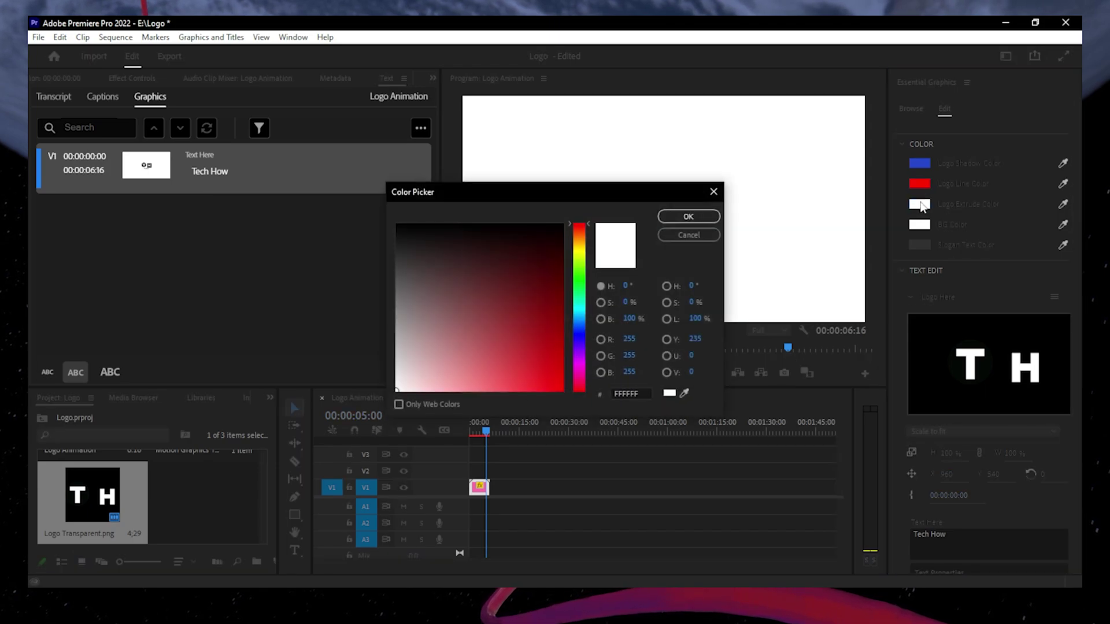
pyautogui.click(580, 322)
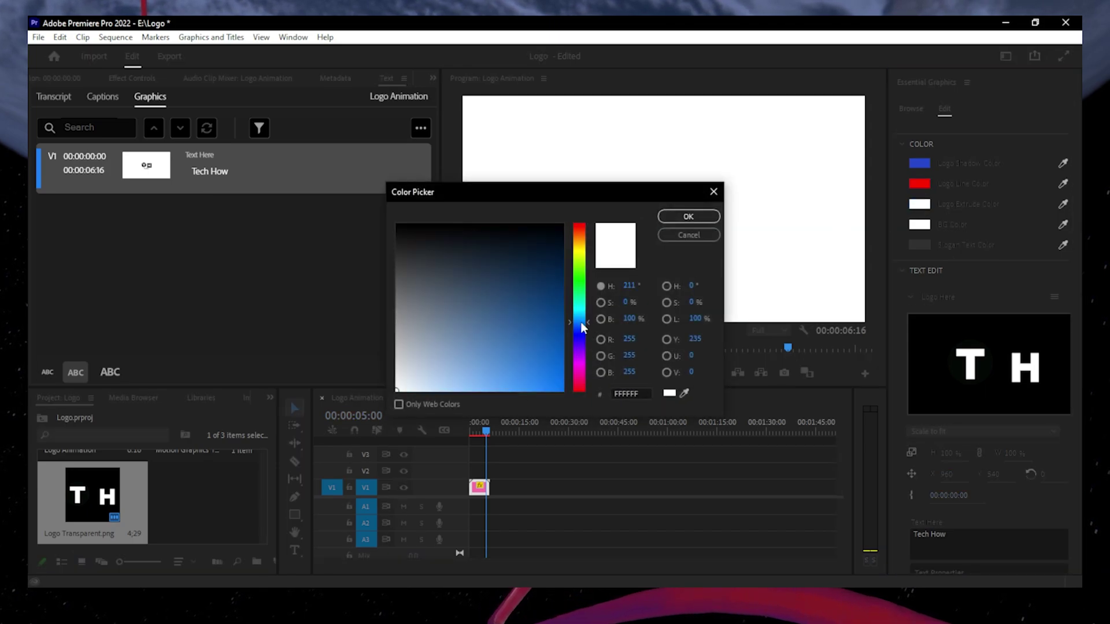
pyautogui.moveTo(565, 330); pyautogui.dragTo(567, 389)
pyautogui.click(688, 217)
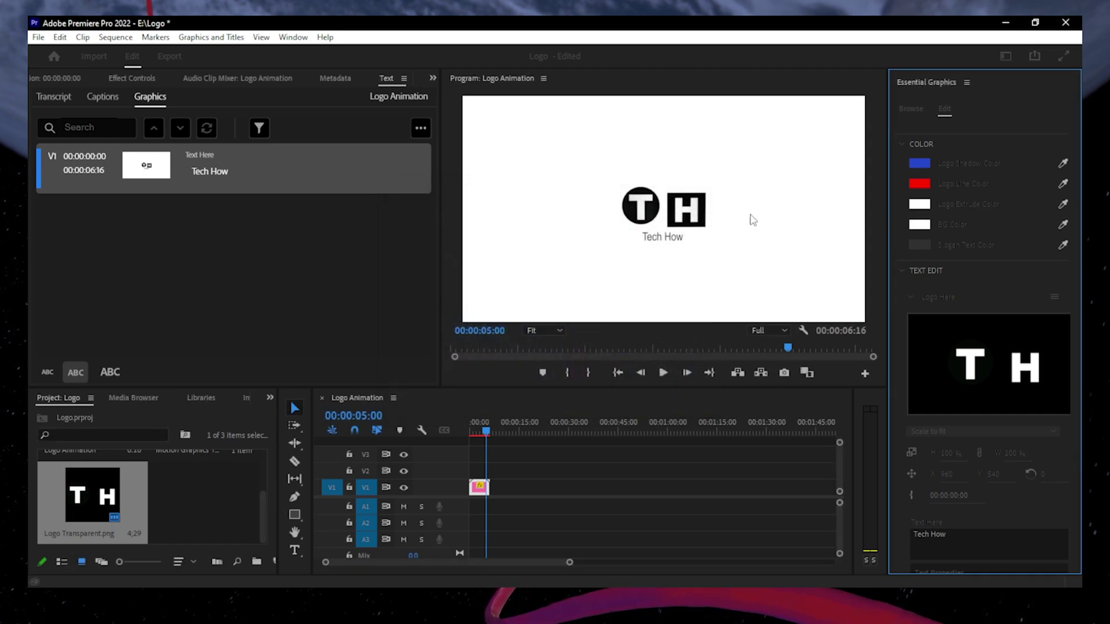
pyautogui.click(918, 243)
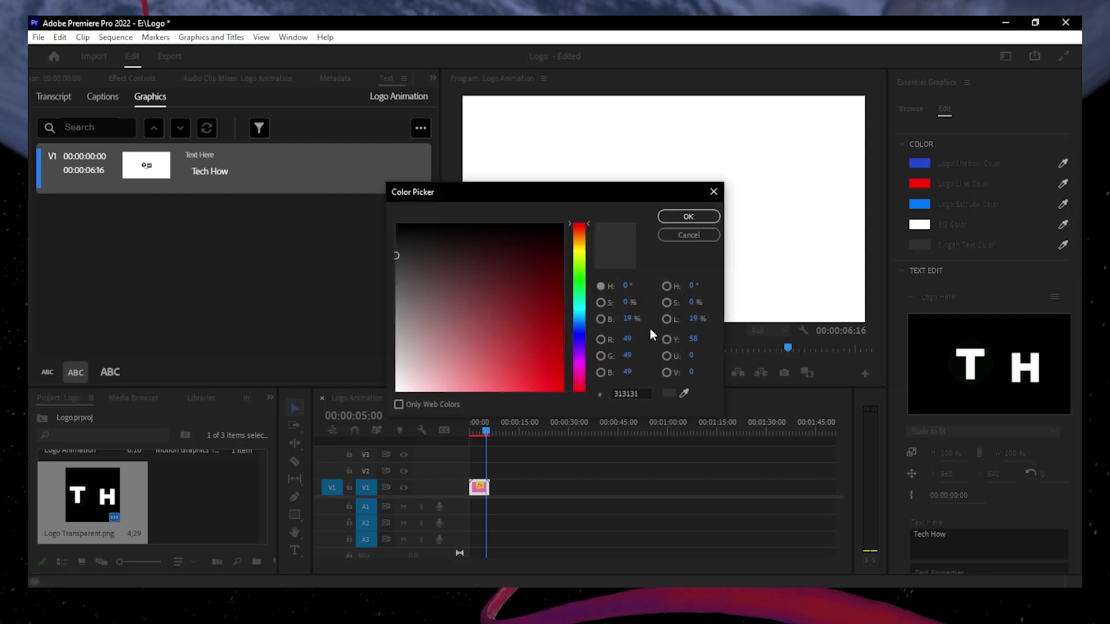
pyautogui.click(580, 339)
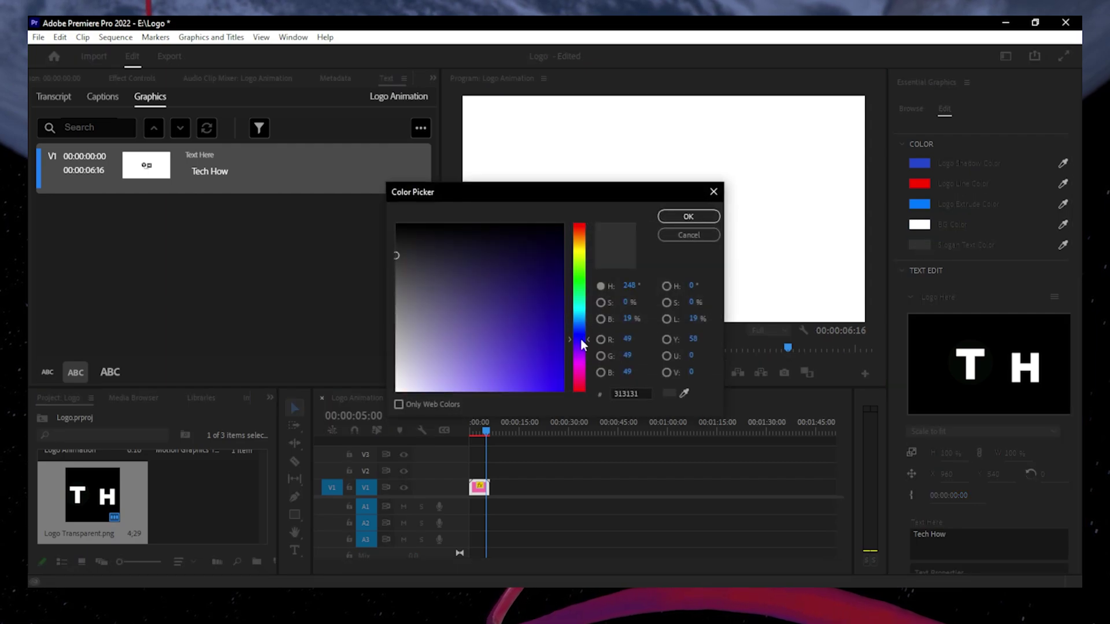
pyautogui.moveTo(531, 350); pyautogui.dragTo(589, 423)
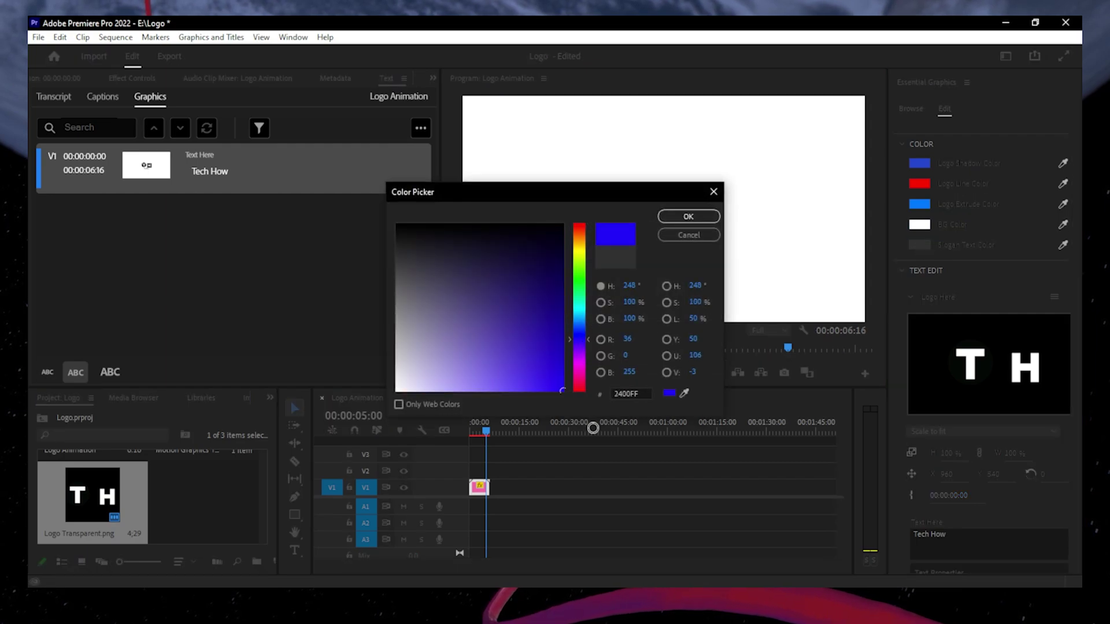
pyautogui.click(702, 216)
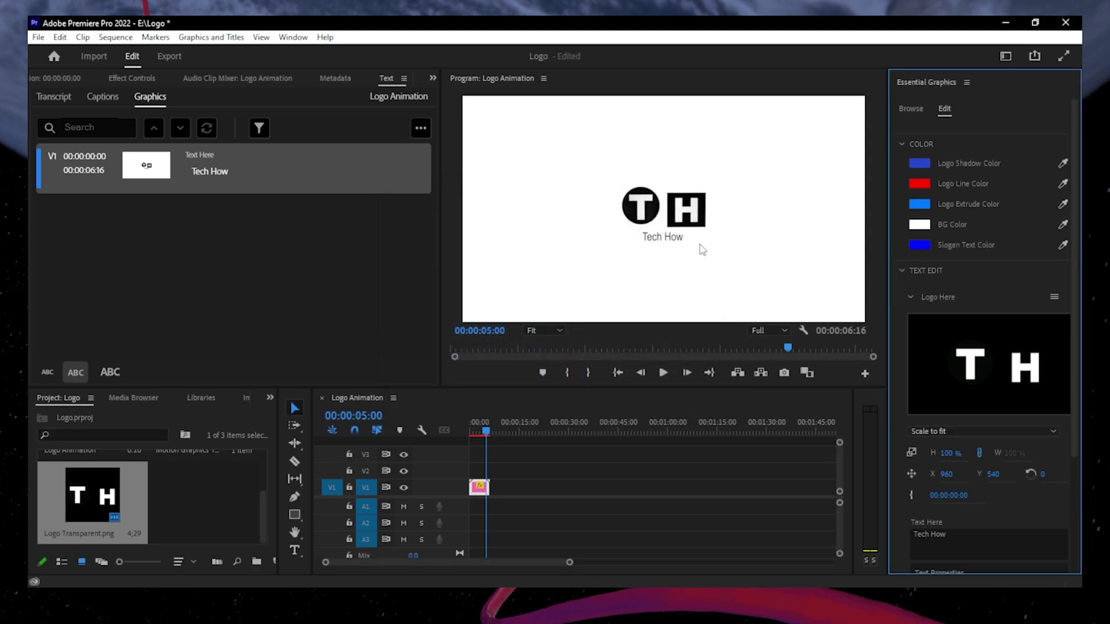
# - Render the Logo Animation sequence from its start and preview the customised TH intro
pyautogui.click(516, 439)
pyautogui.press('Home')
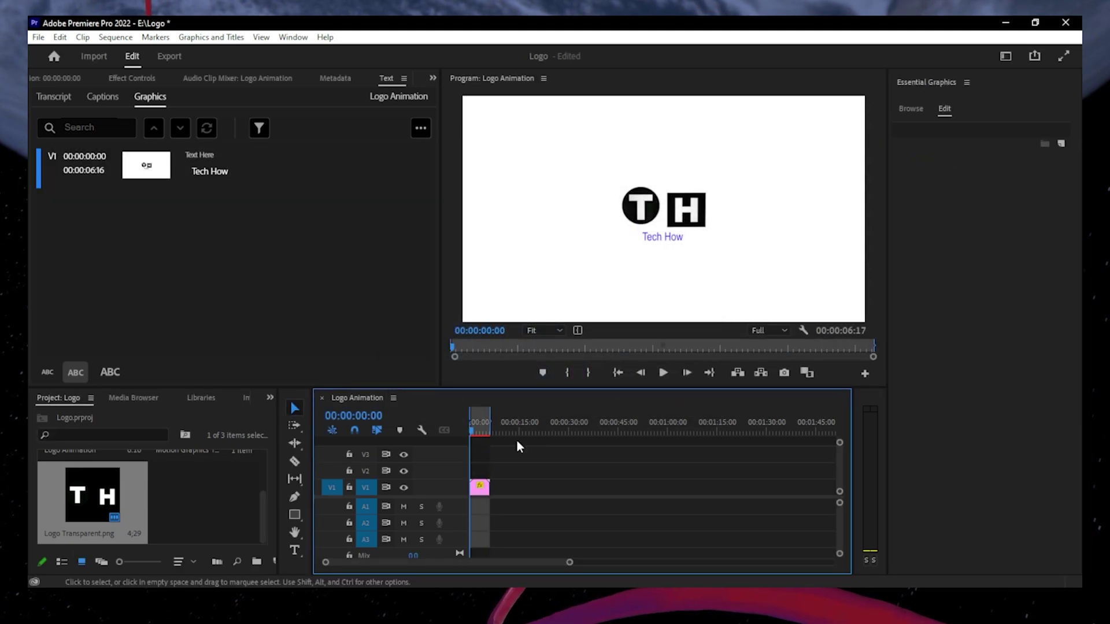
pyautogui.press('Return')
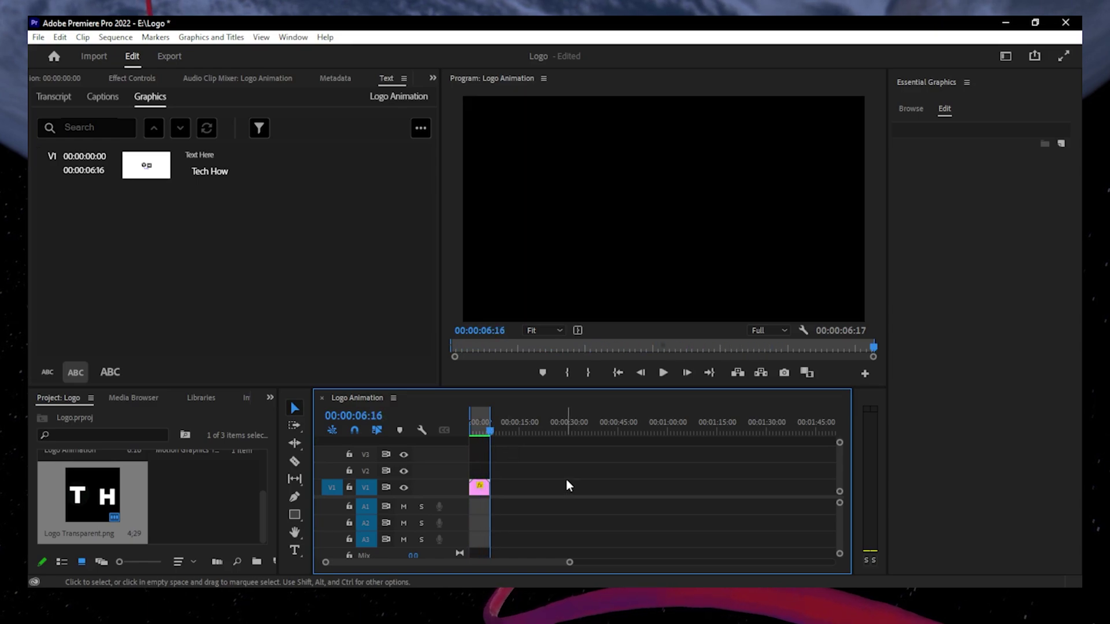
# - Open the Export page for Logo Animation.mp4 with H.264 High Quality 2160p 4K
pyautogui.click(169, 56)
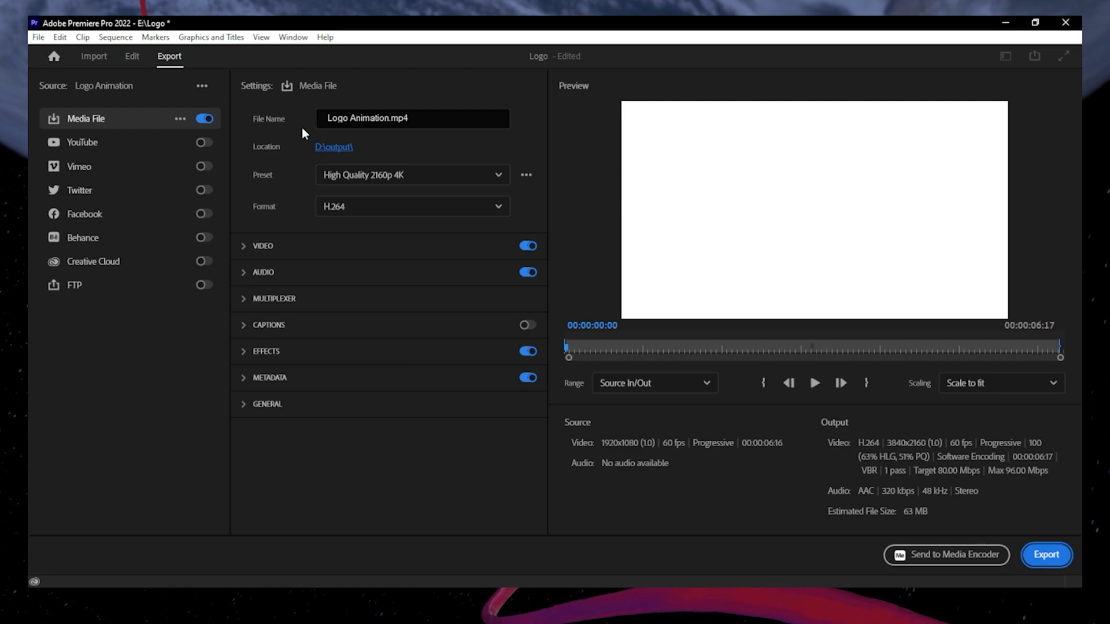